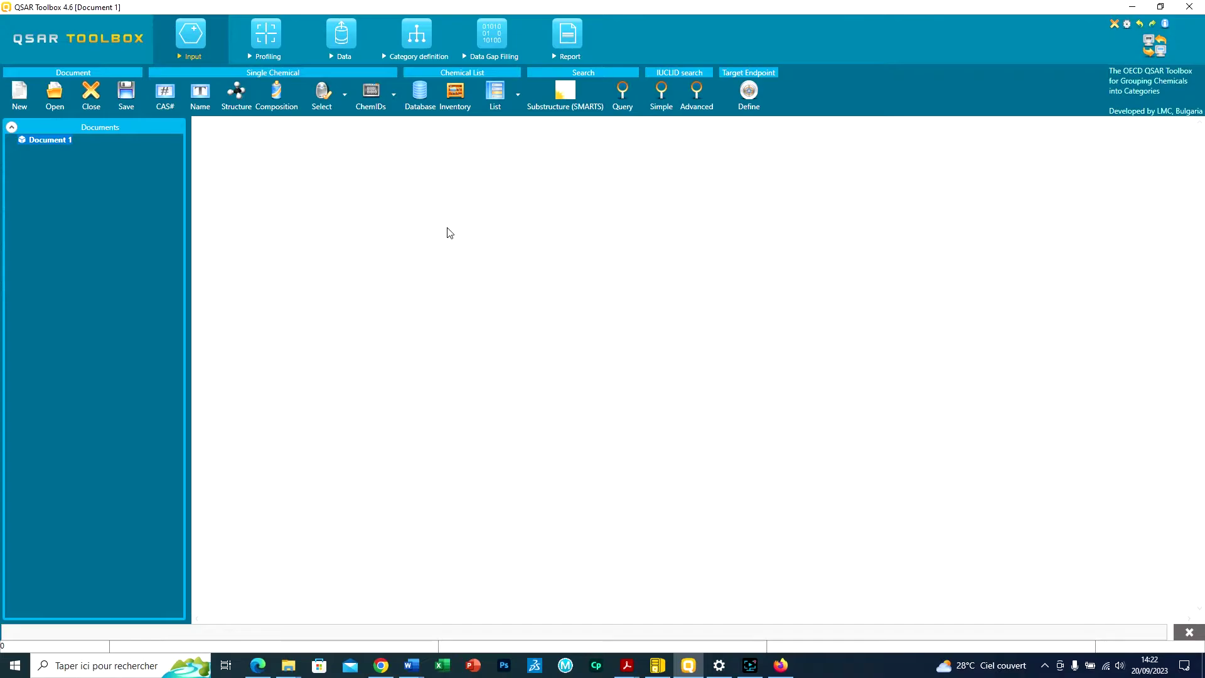
- Define a new chemical by structure, placing a benzene ring in the 2D editor
click(236, 100)
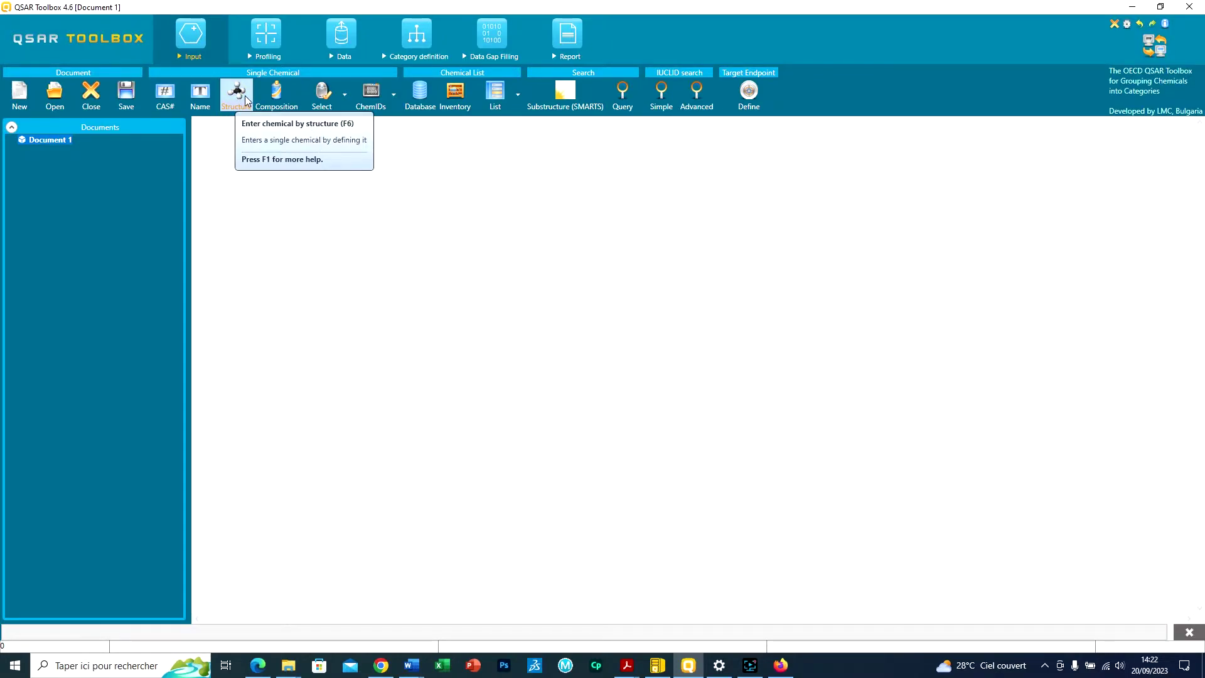
click(244, 99)
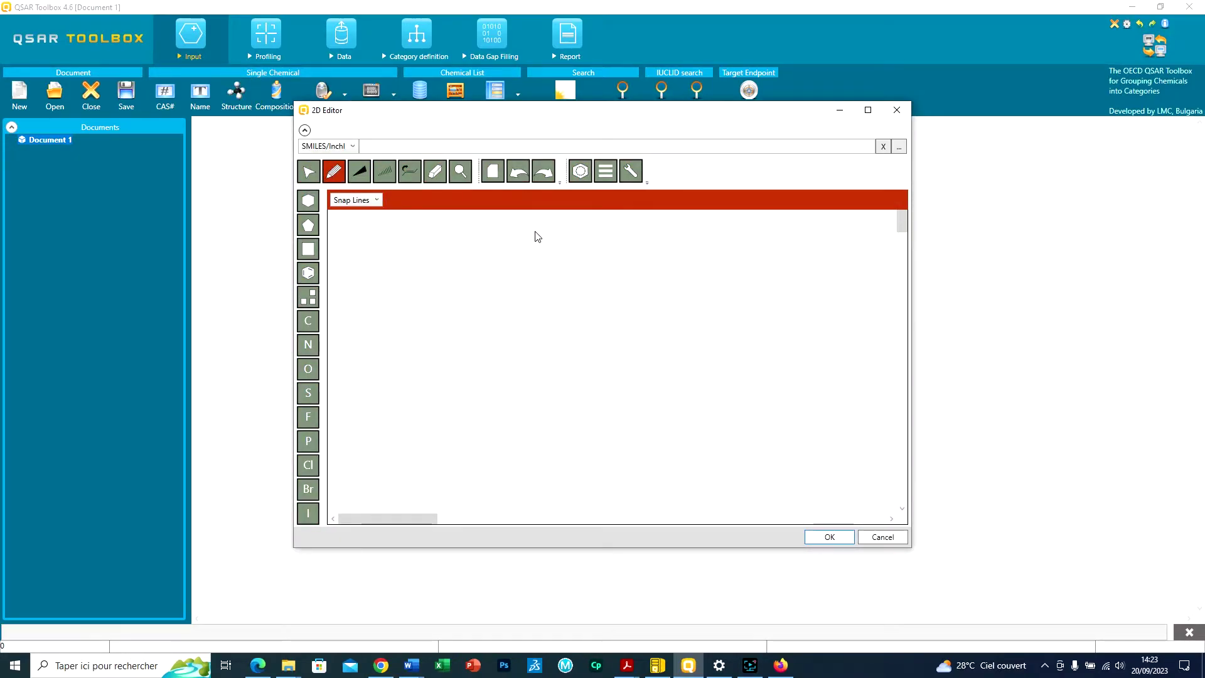
click(579, 182)
click(550, 344)
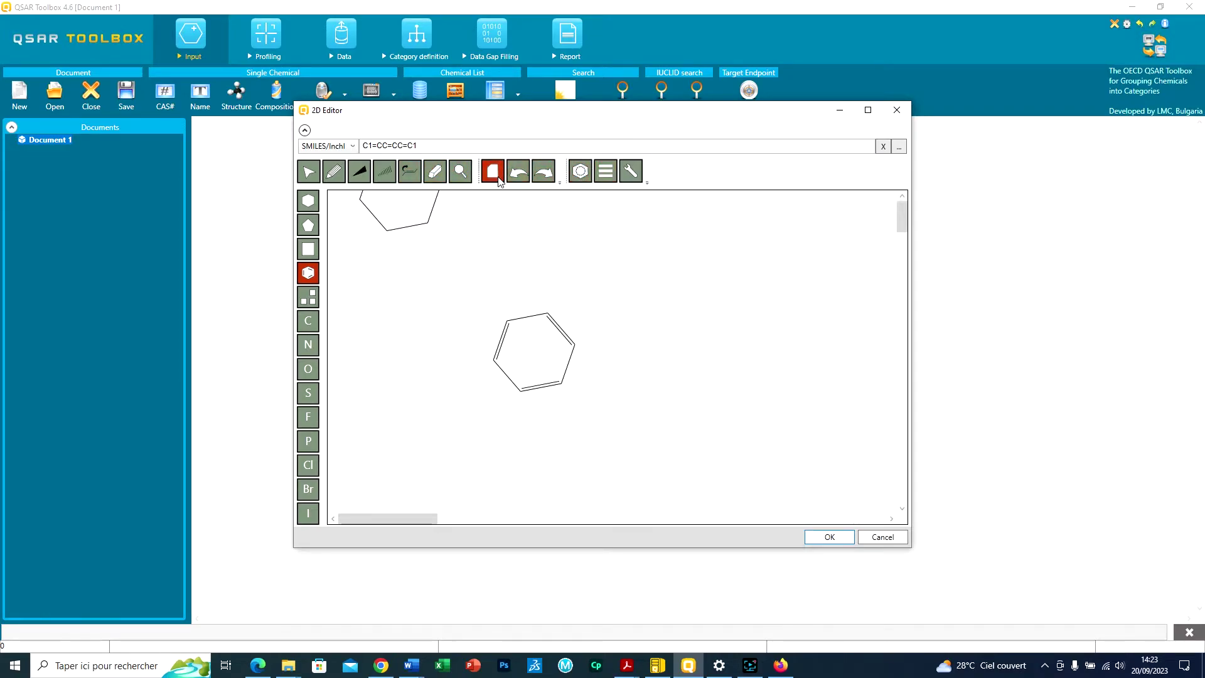
- Draw a zigzag chain of three carbons attached to the benzene ring's upper vertex
click(335, 171)
drag(546, 312, 554, 284)
click(556, 282)
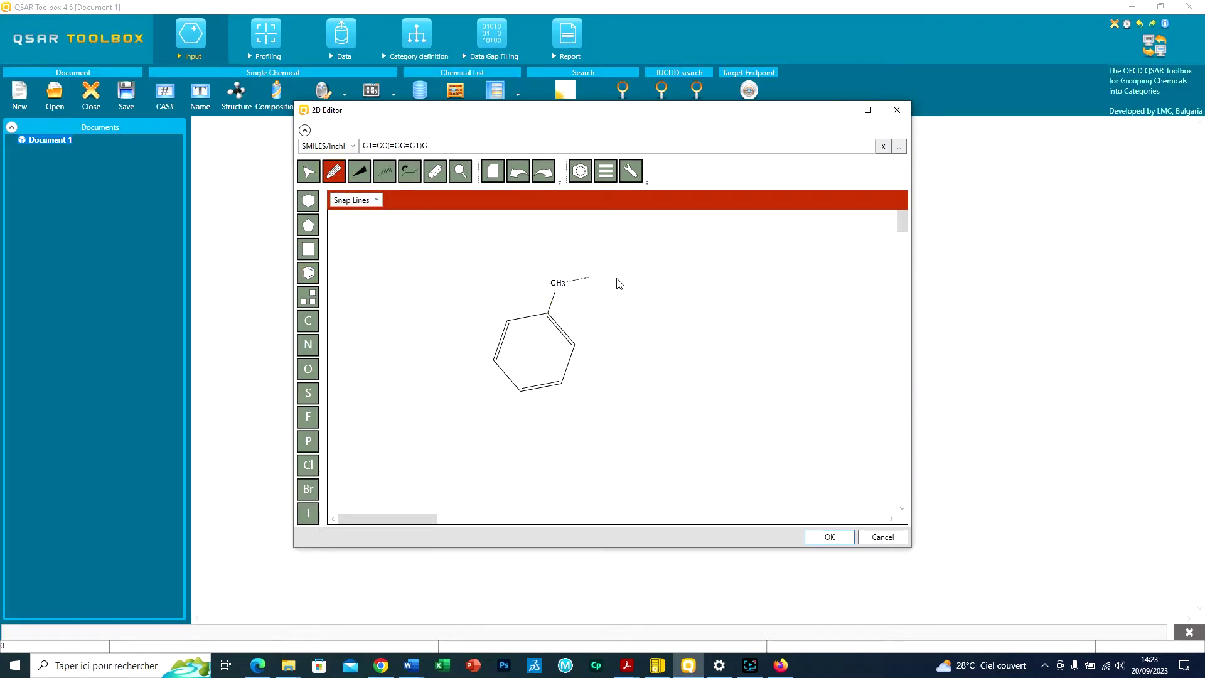
click(583, 277)
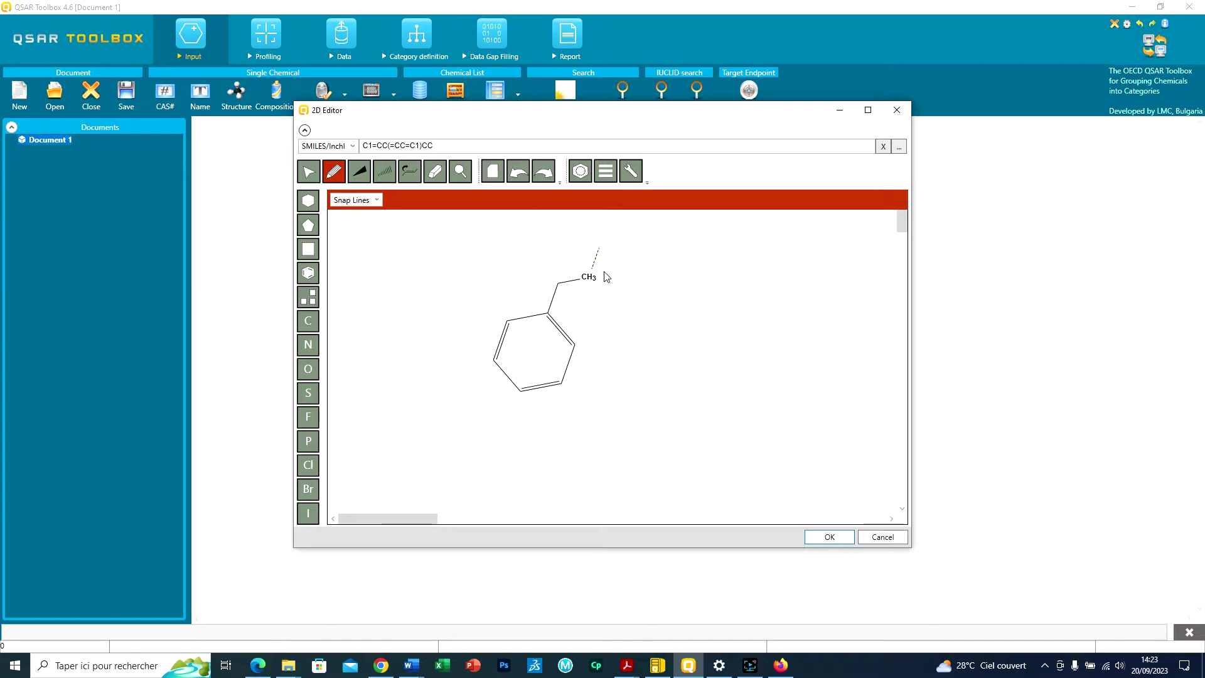
click(599, 251)
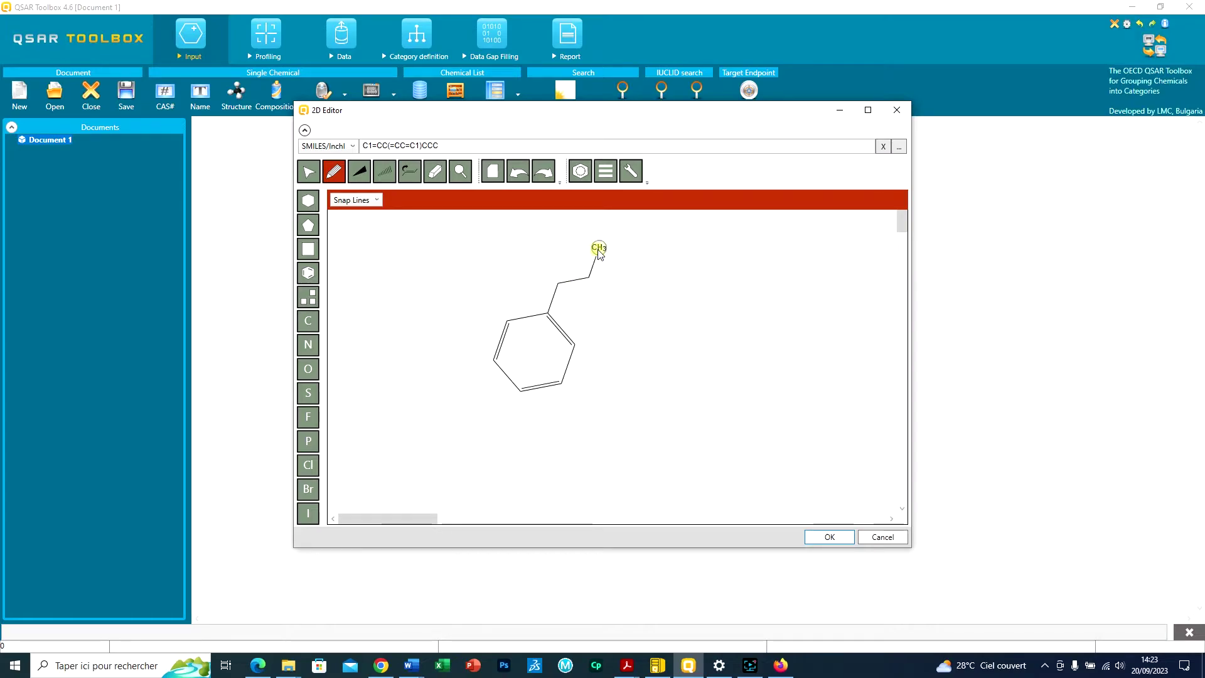
- Attach a cyclopentane ring to the middle carbon of the side chain and accept the structure as the target chemical
click(307, 227)
click(588, 278)
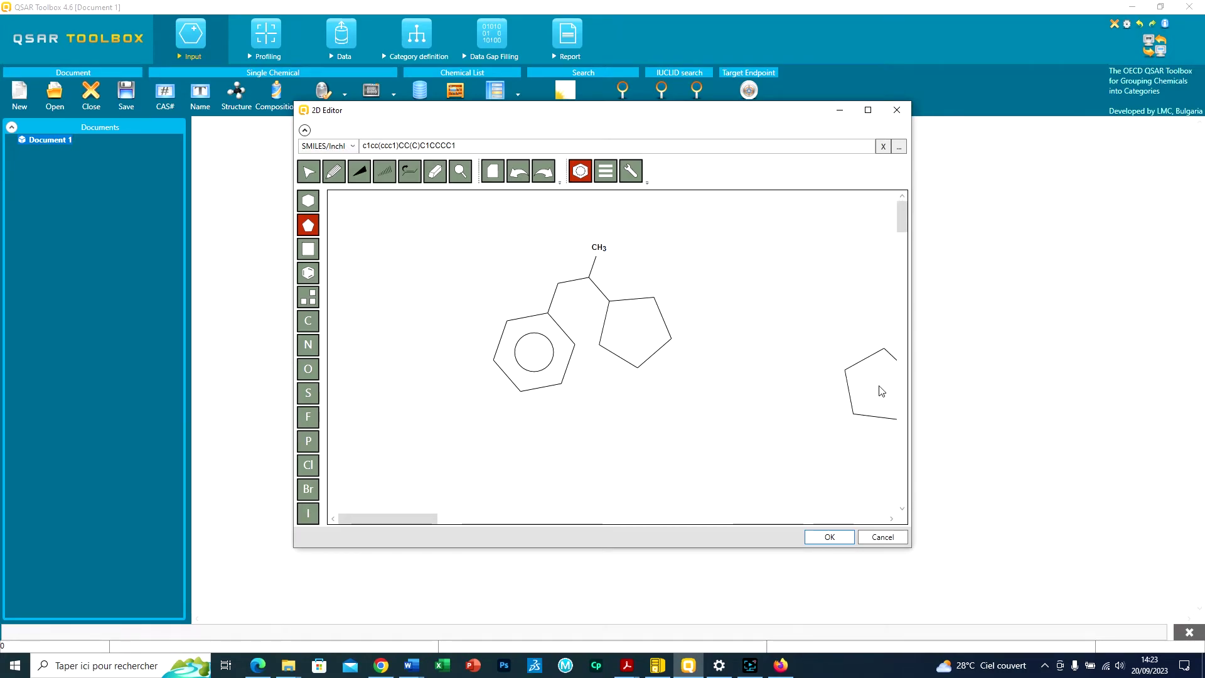
click(829, 537)
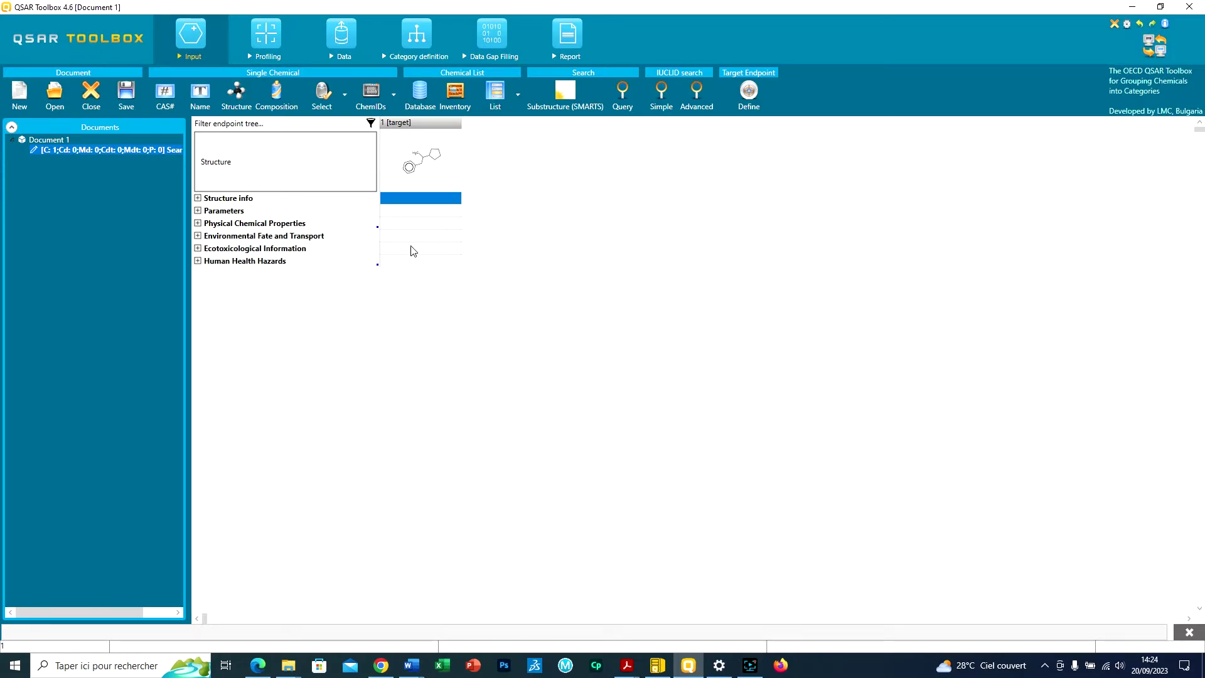
- Expand the Structure info branch of the endpoint tree and inspect the 2D and 3D groups under Parameters
click(199, 199)
click(199, 312)
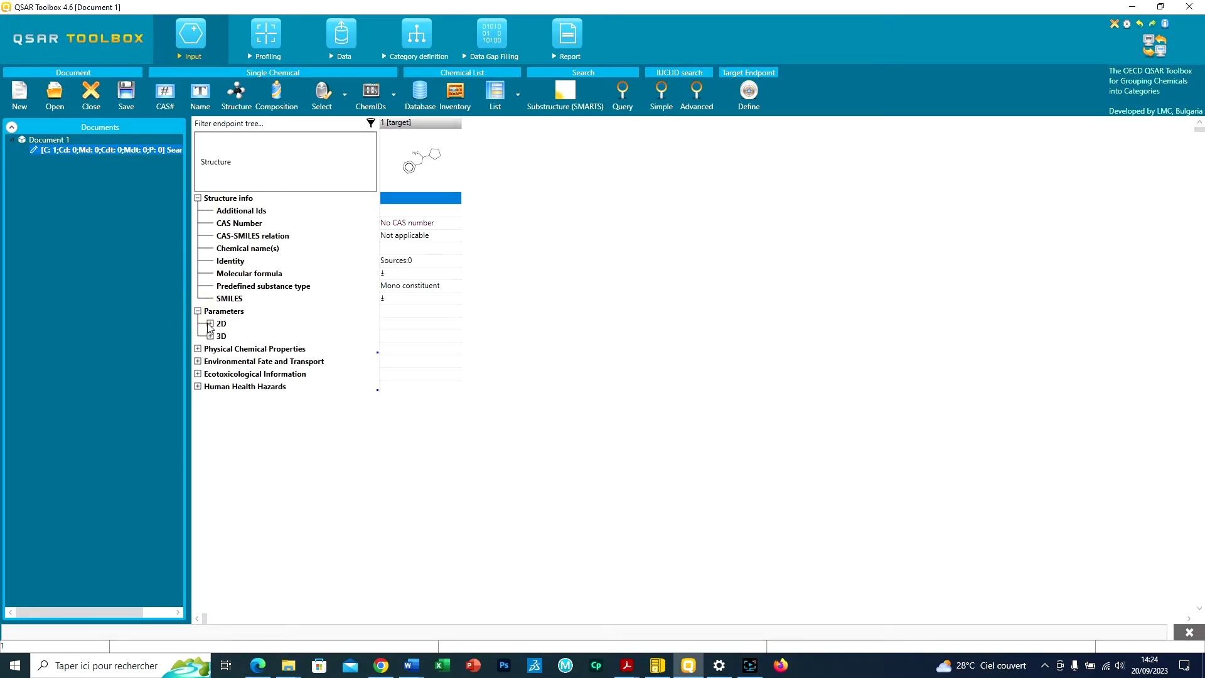
click(210, 325)
click(211, 325)
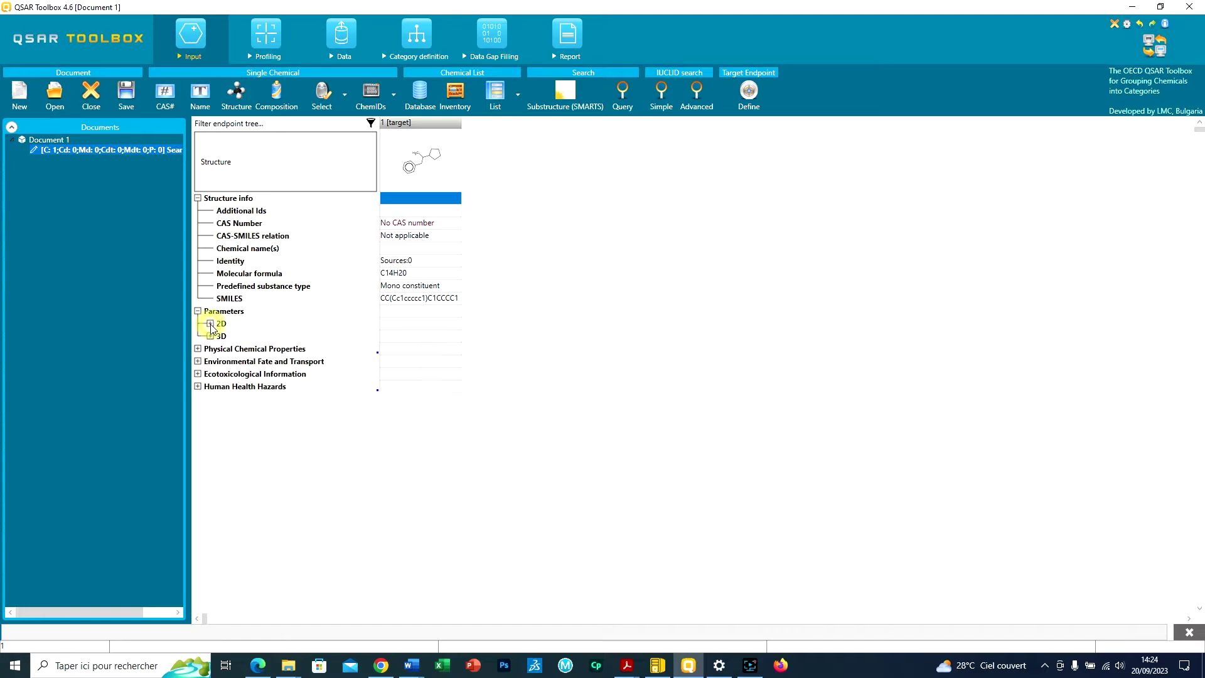
click(210, 337)
scroll(209, 333, down, 1)
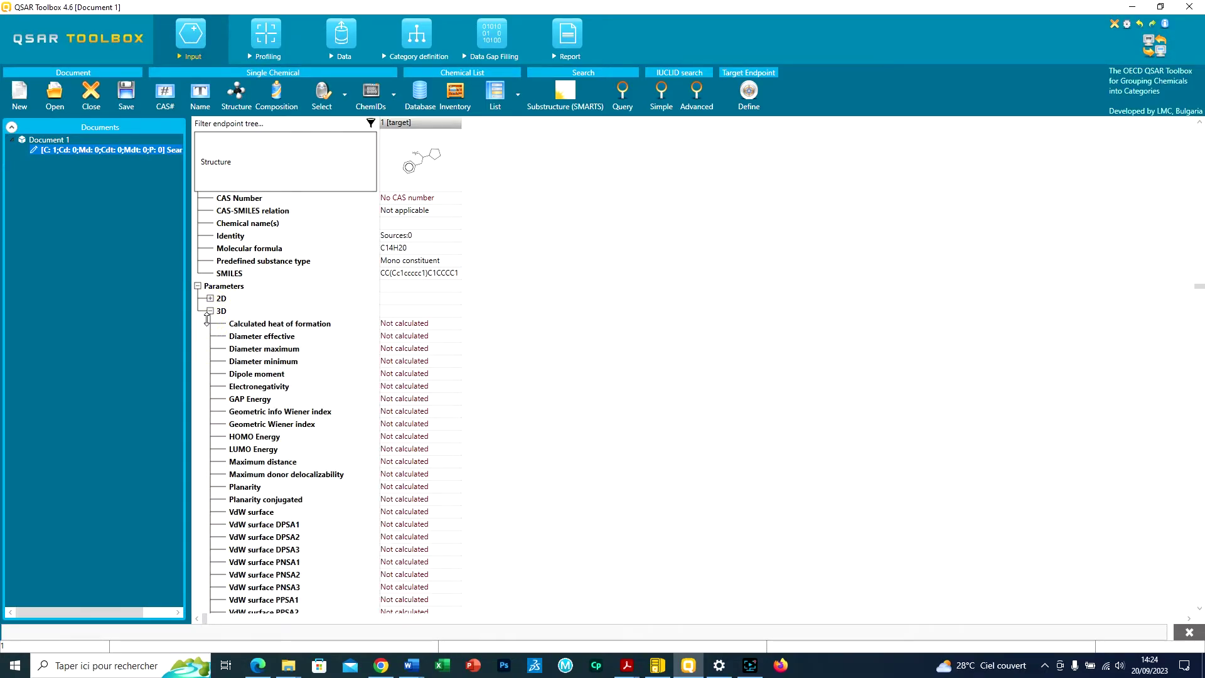
click(198, 287)
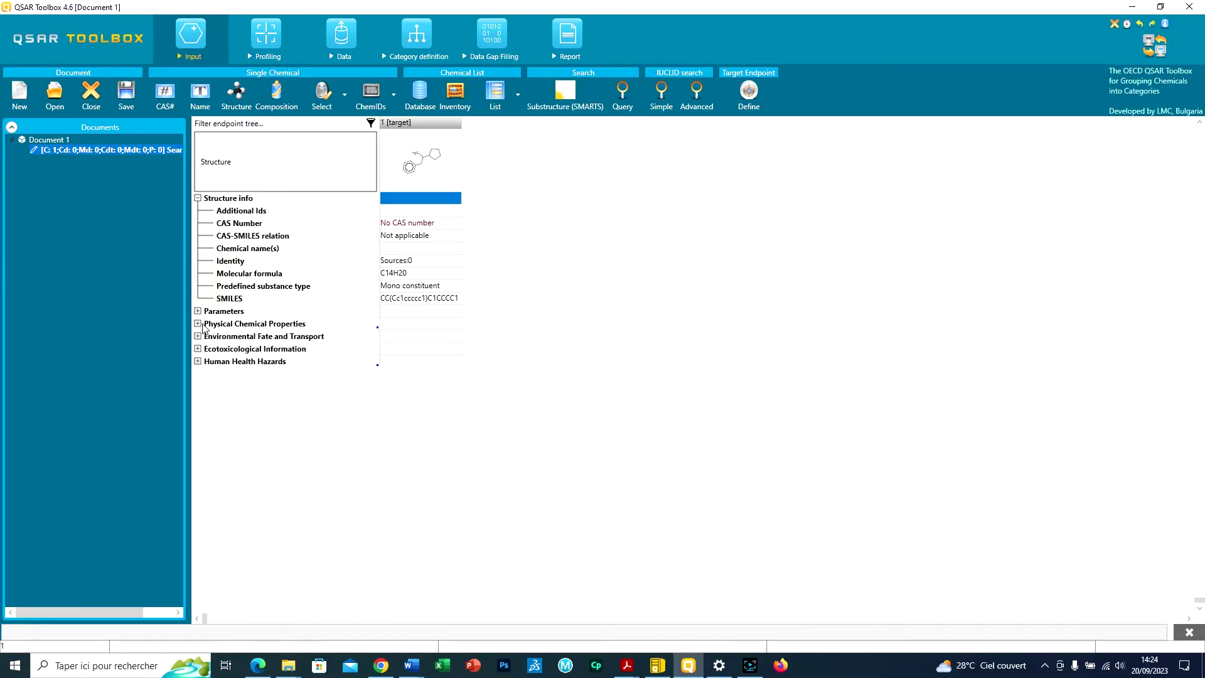
- Expand the Physical Chemical Properties, Environmental Fate and Transport, Ecotoxicological Information and Human Health Hazards branches, including Biodegradation and Photodegradation
click(198, 324)
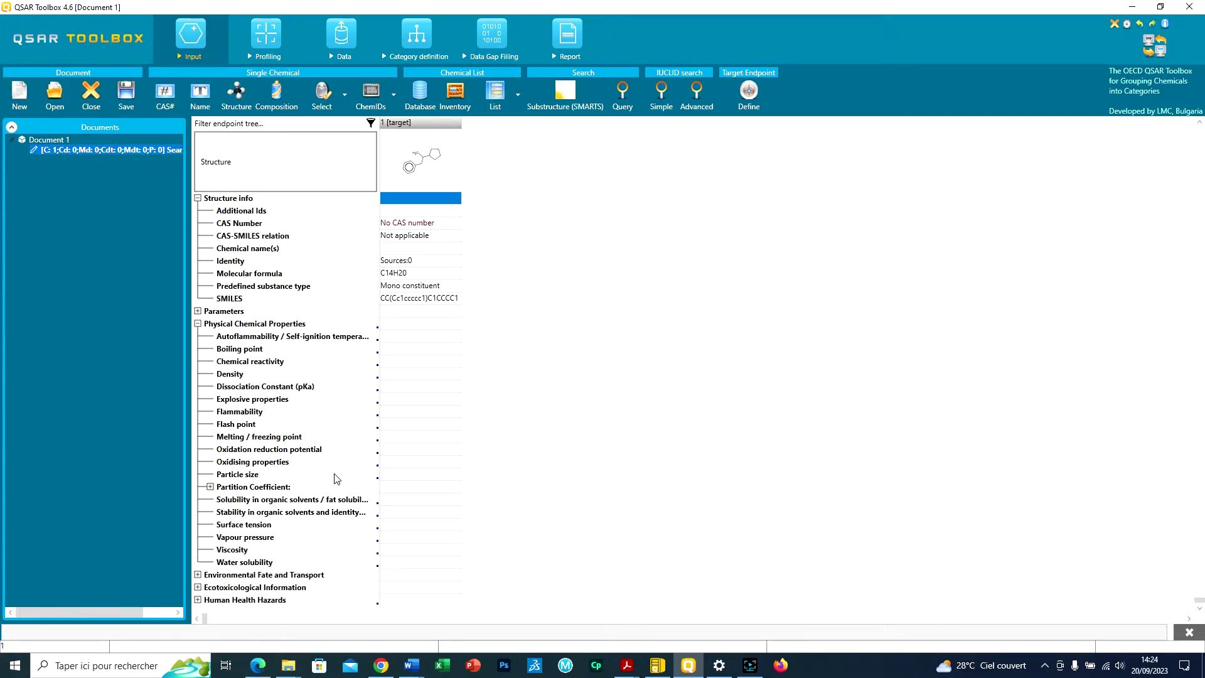
click(198, 574)
scroll(201, 577, down, 2)
click(210, 540)
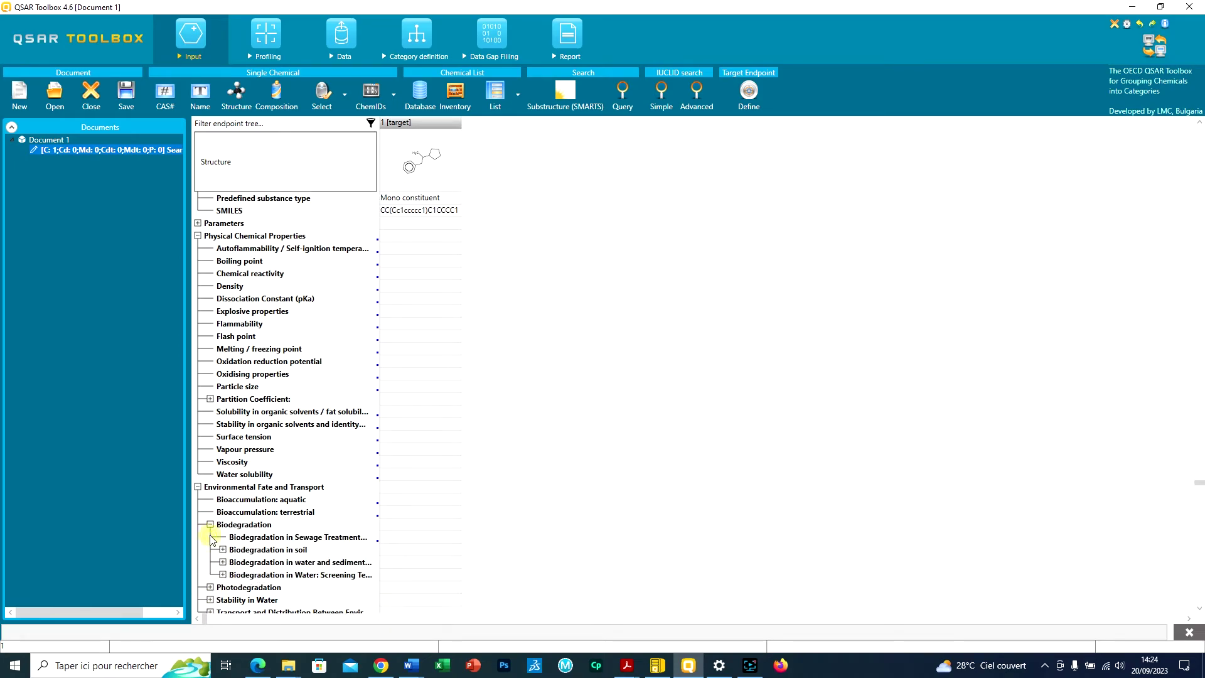
click(210, 549)
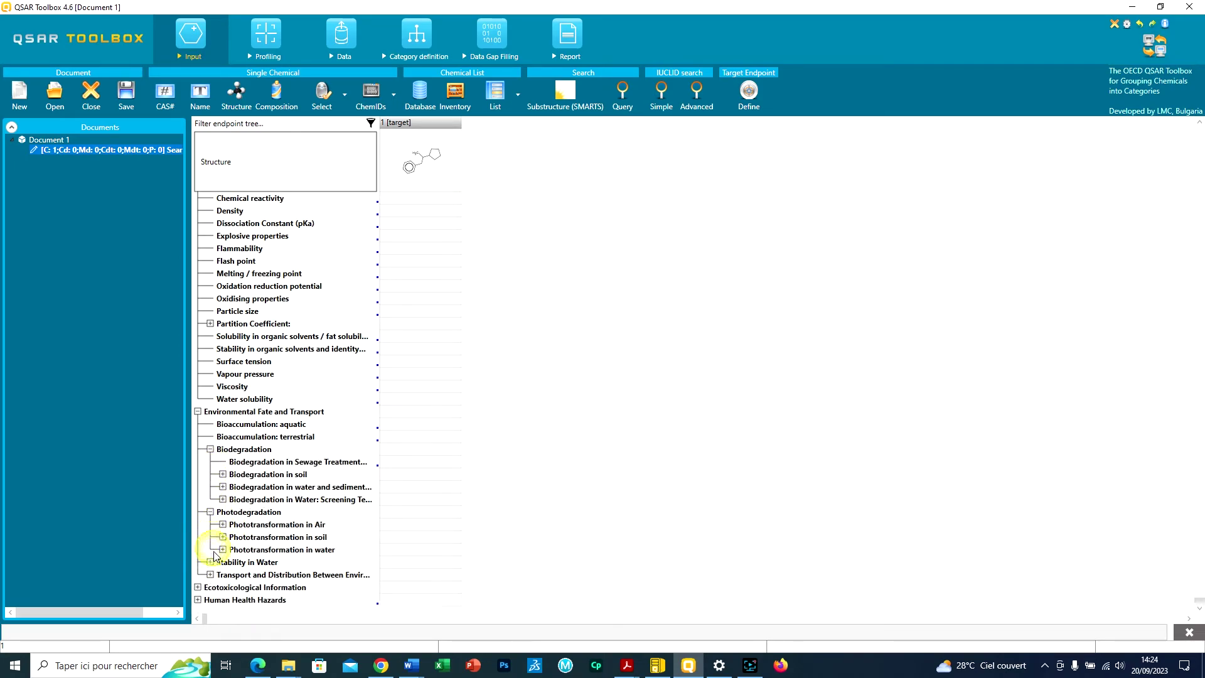
click(198, 588)
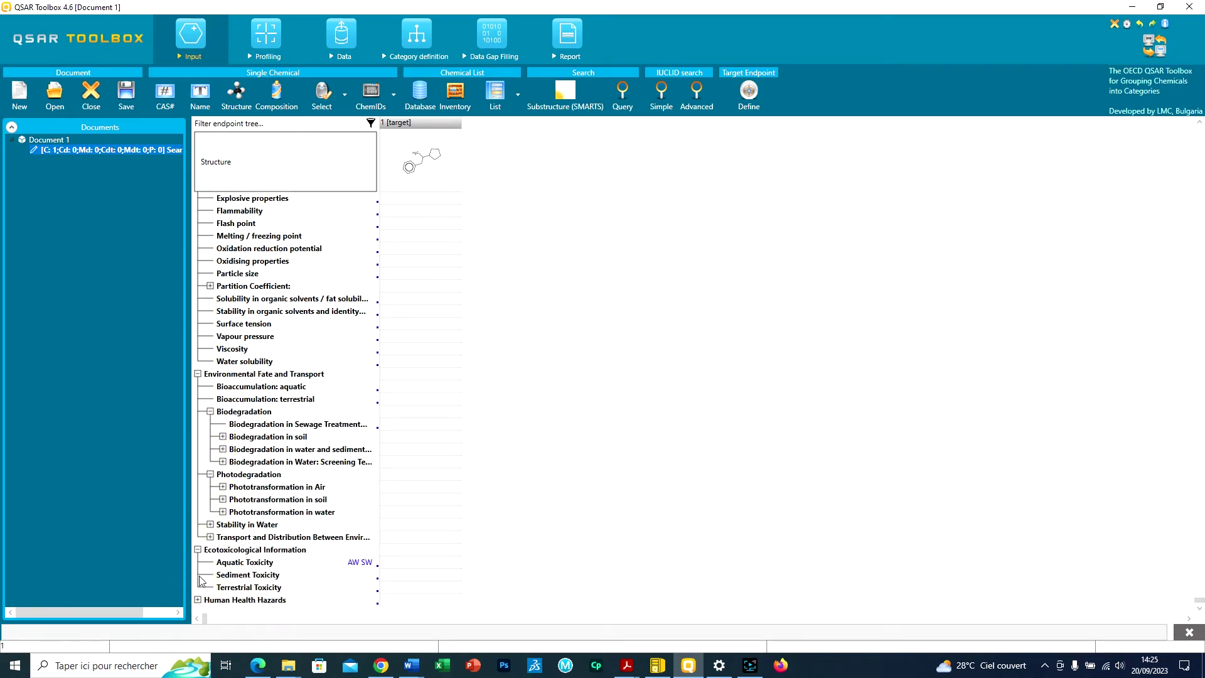
click(197, 600)
scroll(351, 467, up, 3)
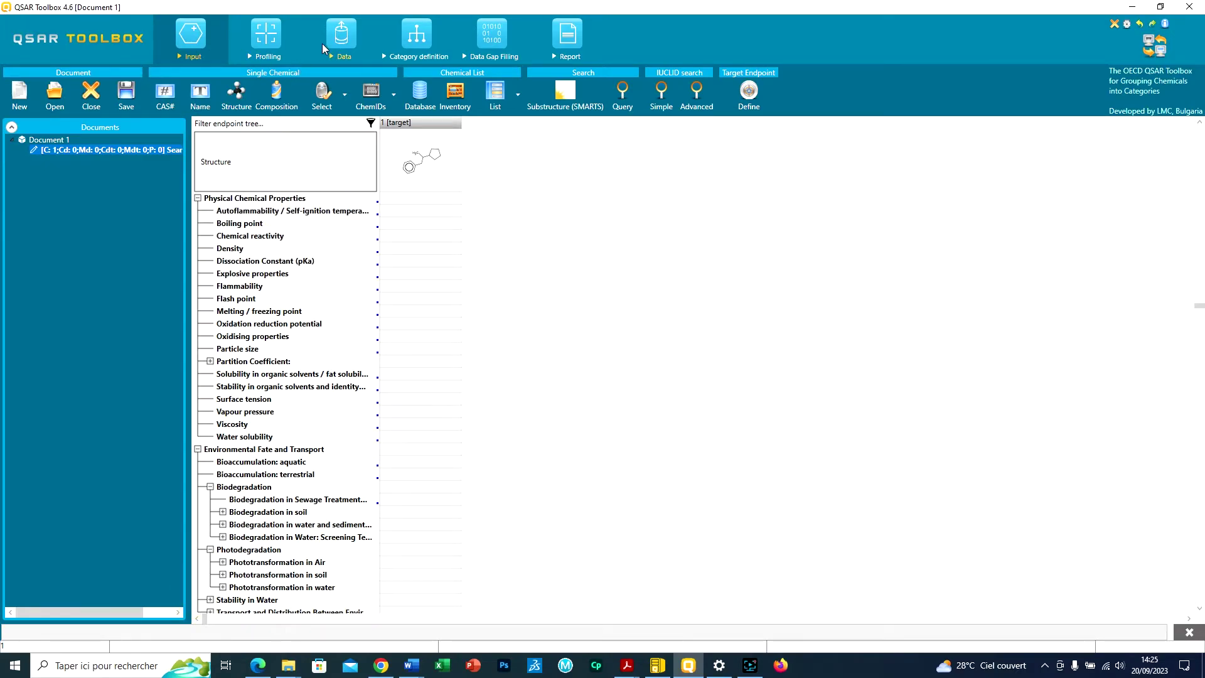
- Execute (Q)SAR data gap filling for Physical Chemical Properties, Environmental Fate and Transport, Ecotoxicological Information and Human Health Hazards
click(488, 32)
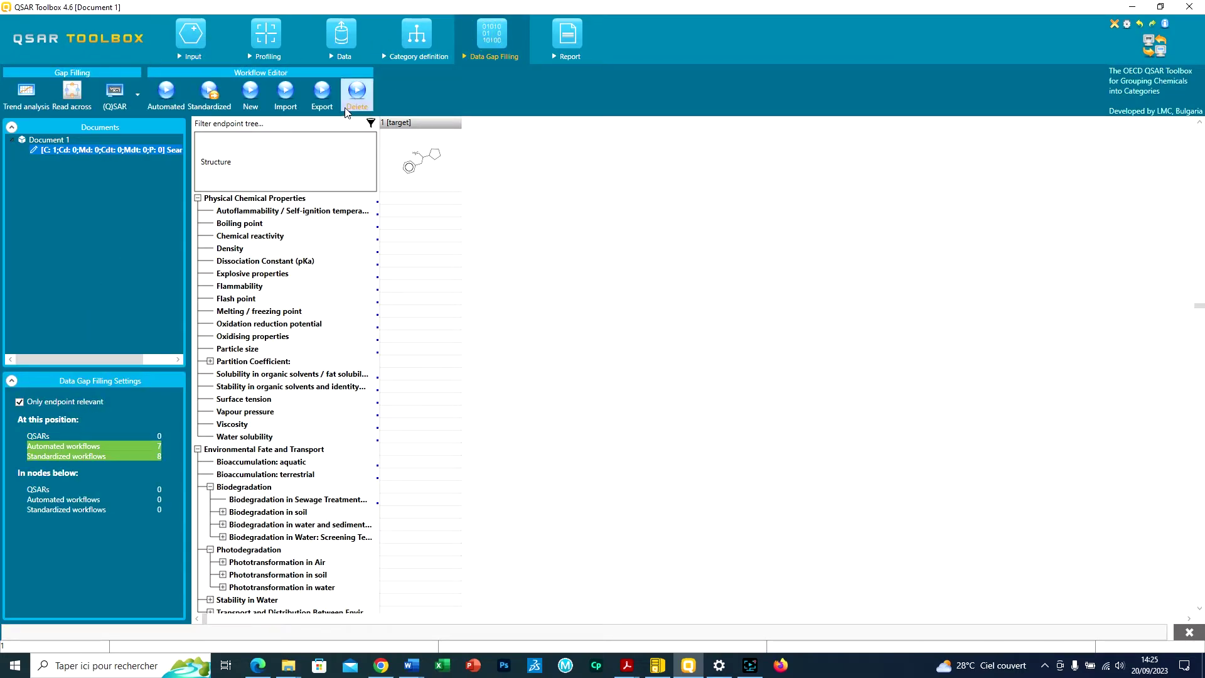
click(137, 93)
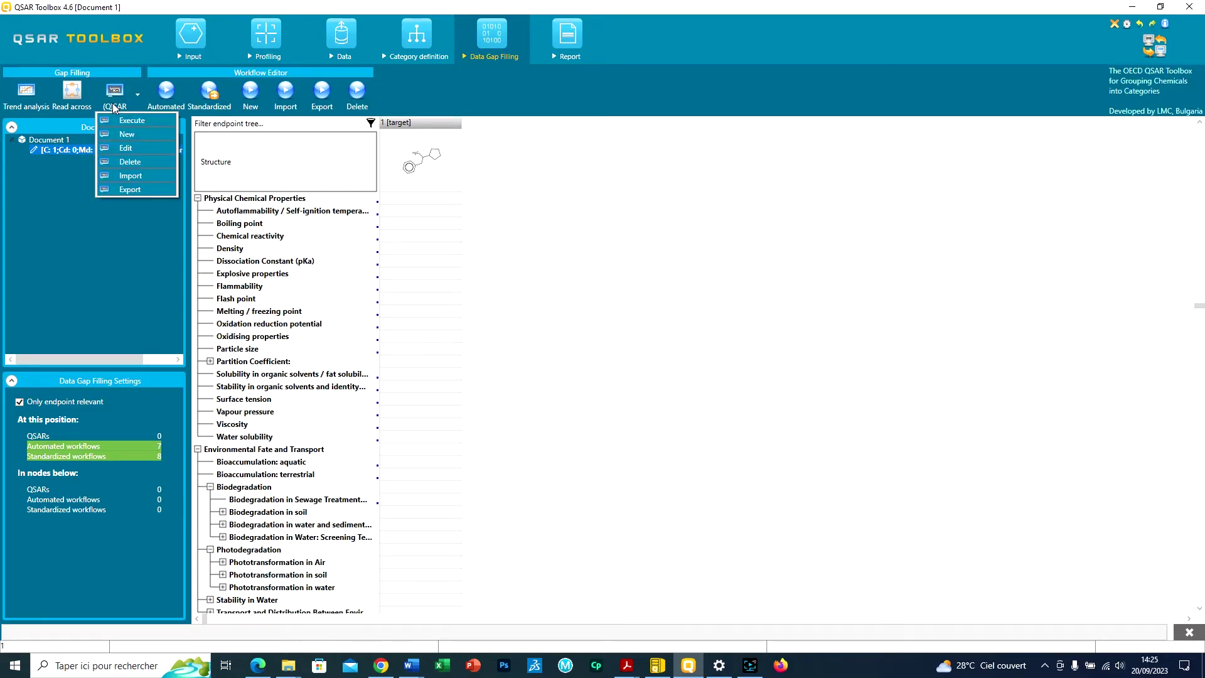
click(134, 119)
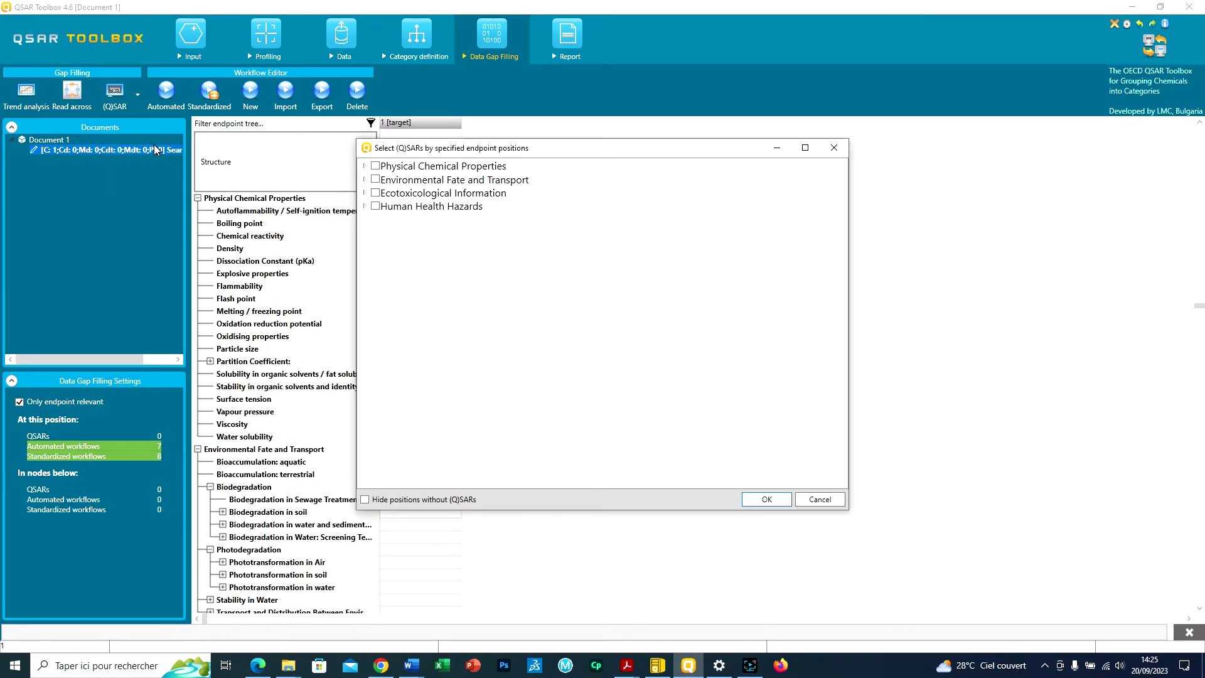
click(375, 165)
click(376, 179)
click(375, 193)
click(375, 206)
click(375, 192)
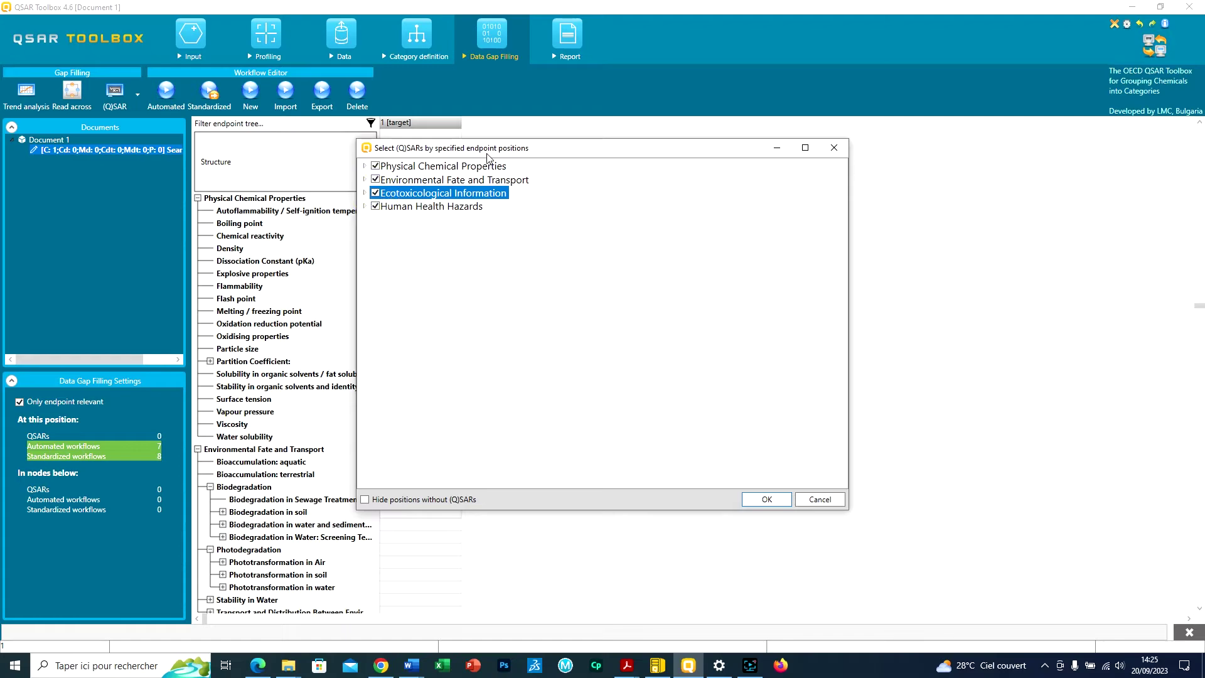
click(766, 504)
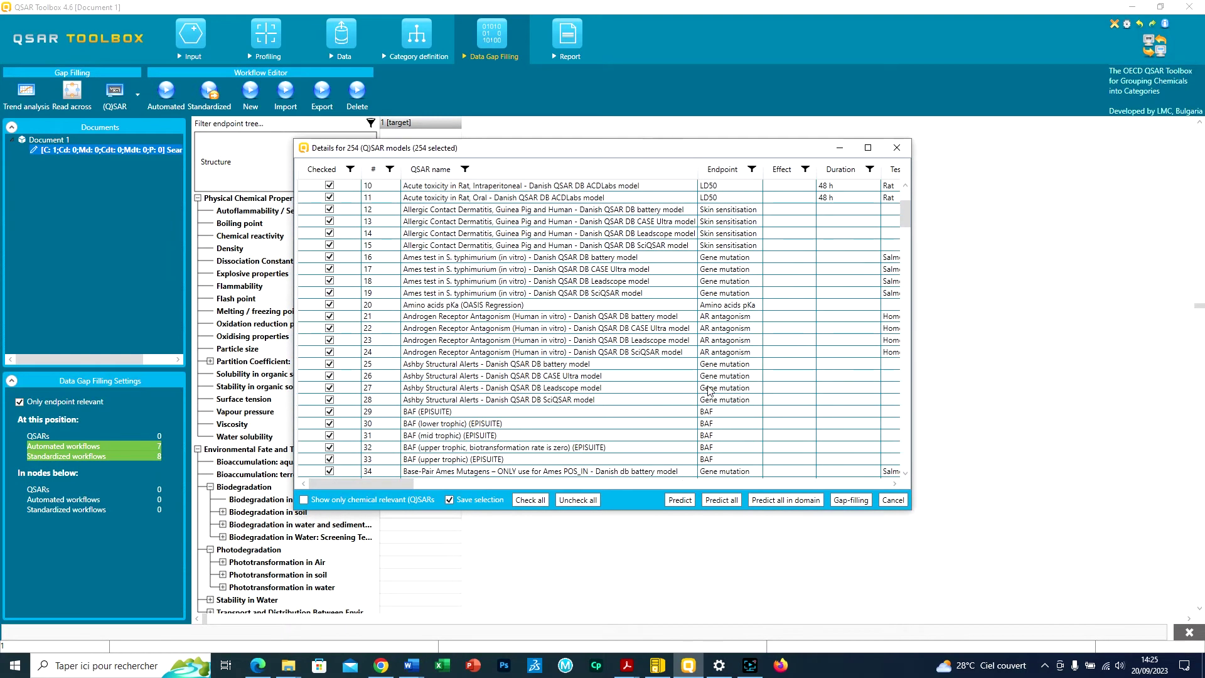
- Review the listed (Q)SAR models and run the predictions for all of them on the target chemical
scroll(787, 377, up, 1)
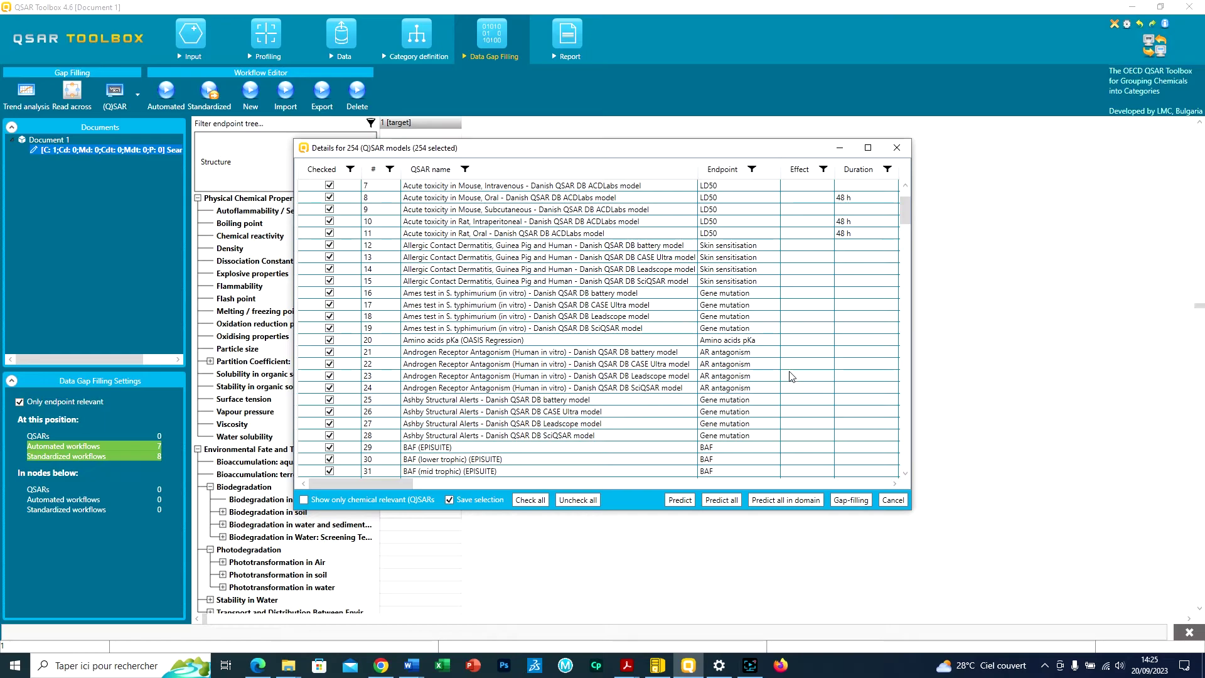
scroll(789, 376, up, 2)
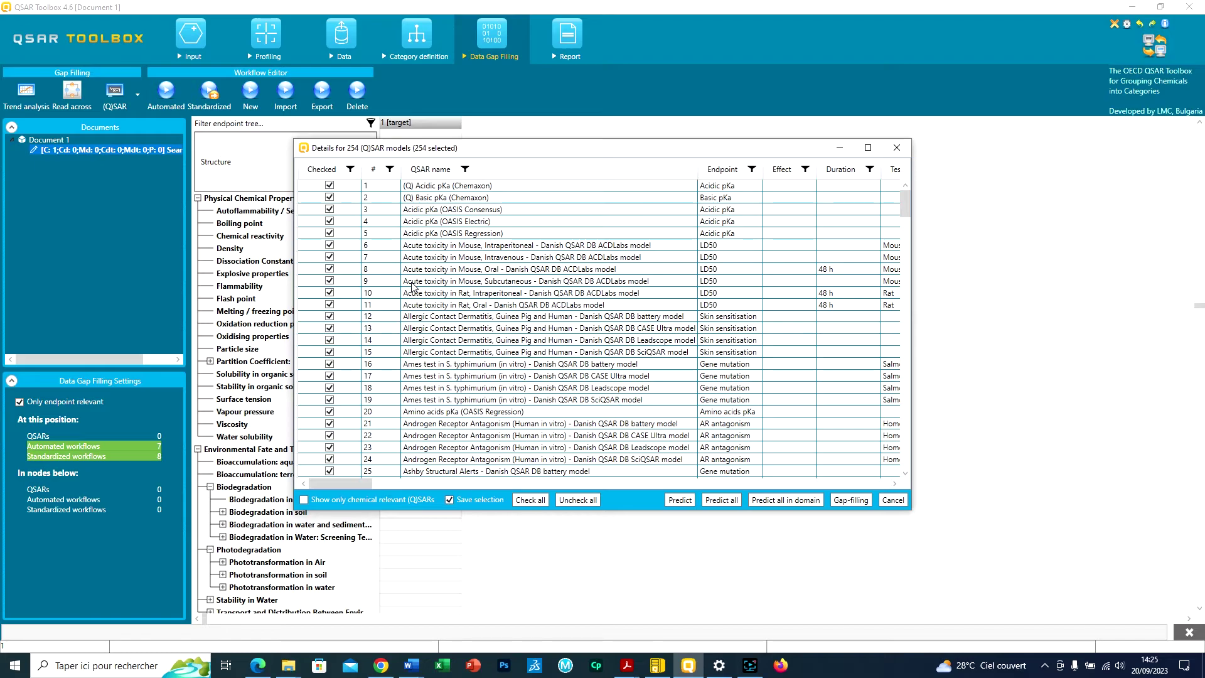
click(722, 499)
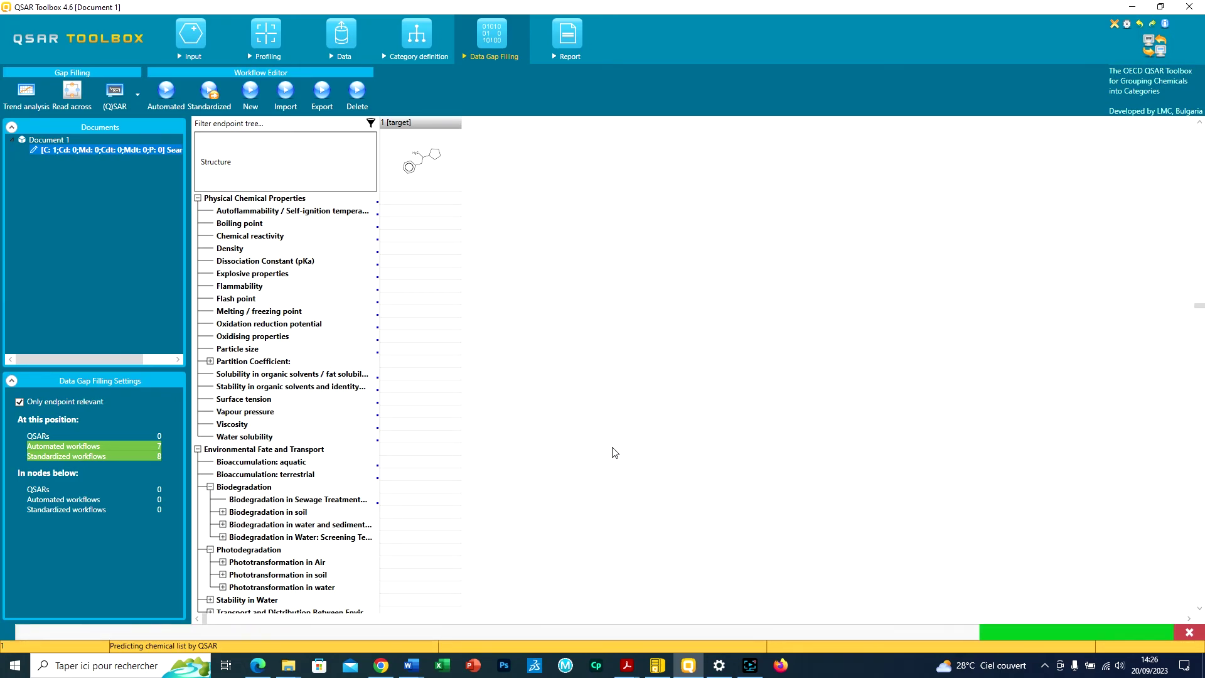
scroll(427, 383, down, 2)
scroll(335, 442, down, 4)
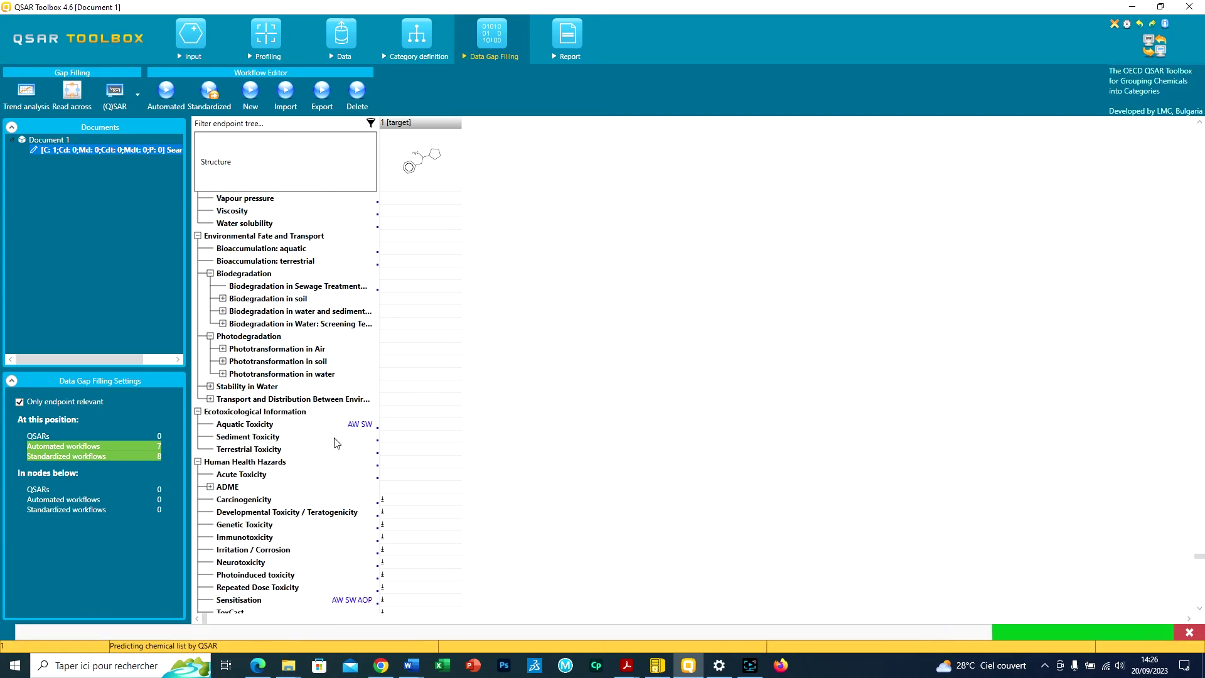
scroll(336, 442, down, 1)
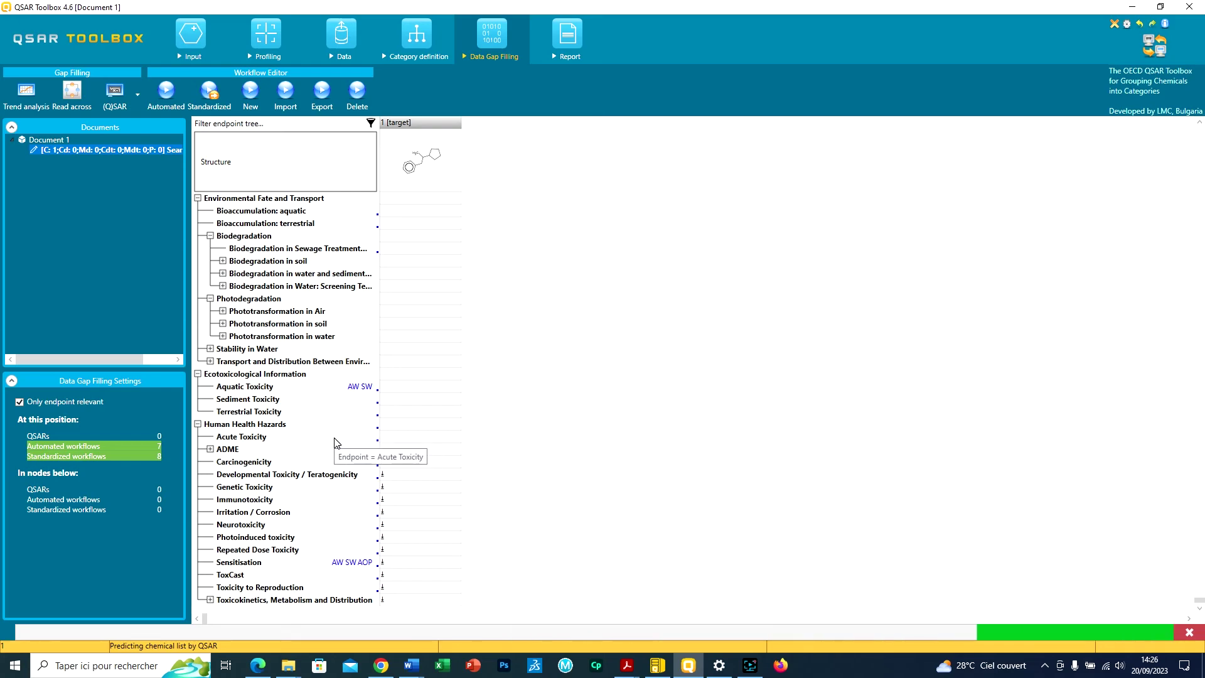
scroll(336, 442, up, 7)
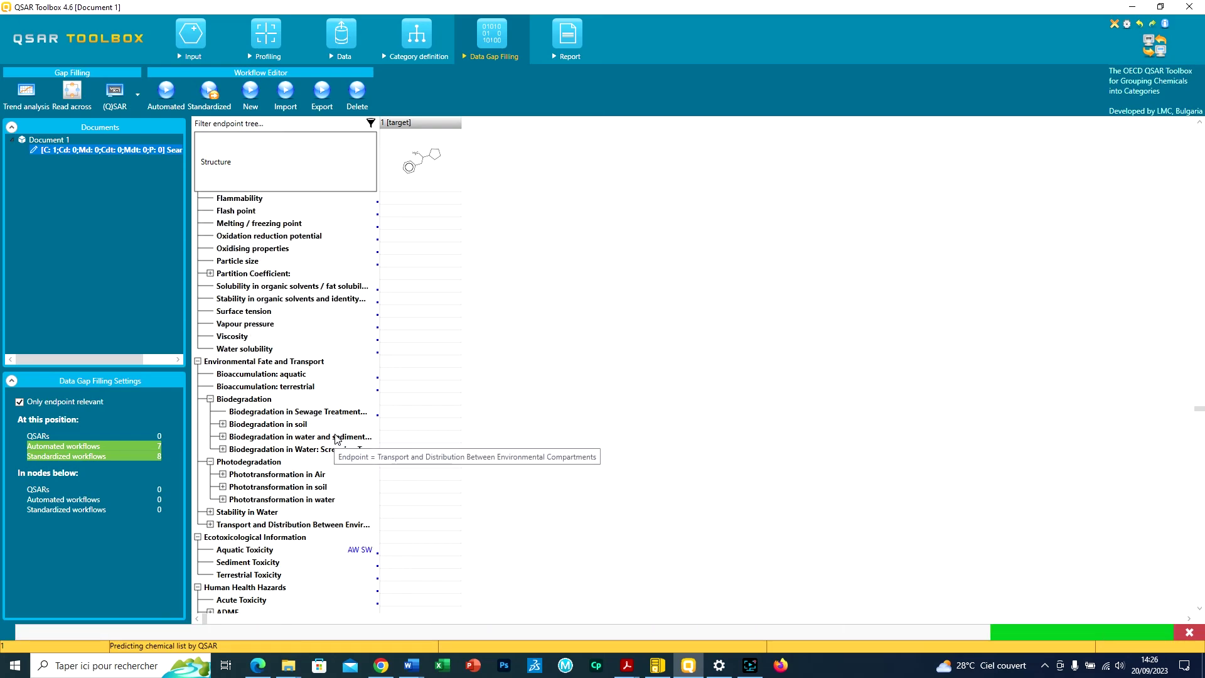
scroll(337, 429, up, 3)
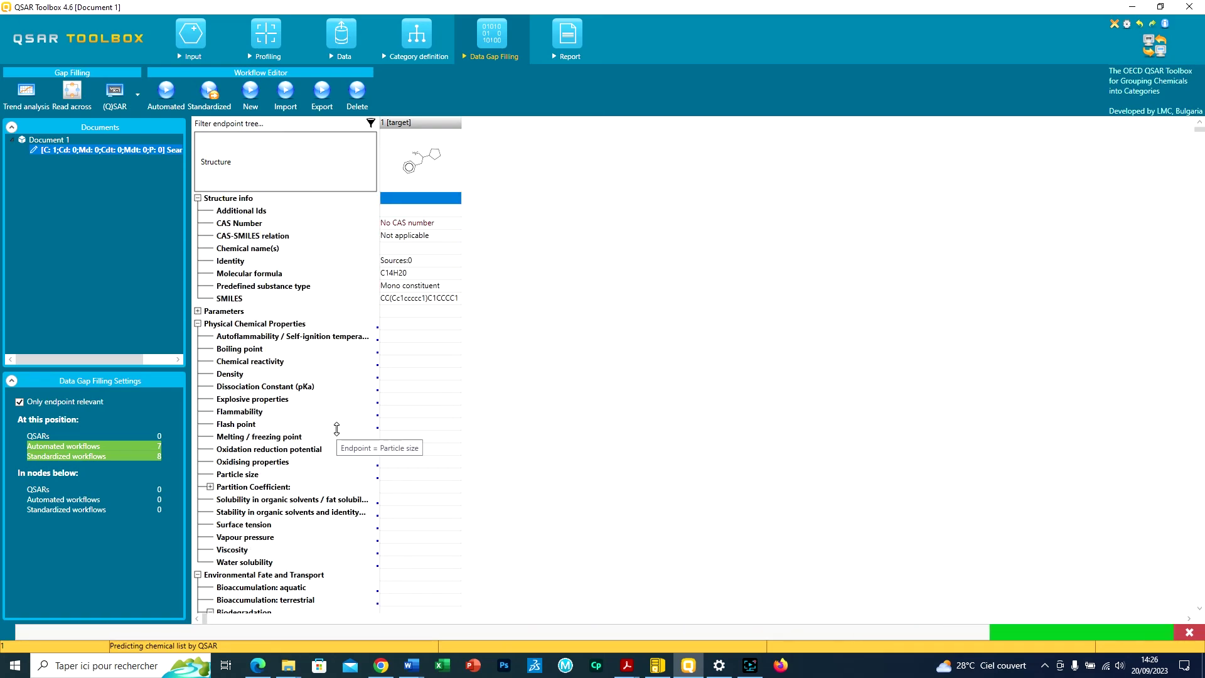